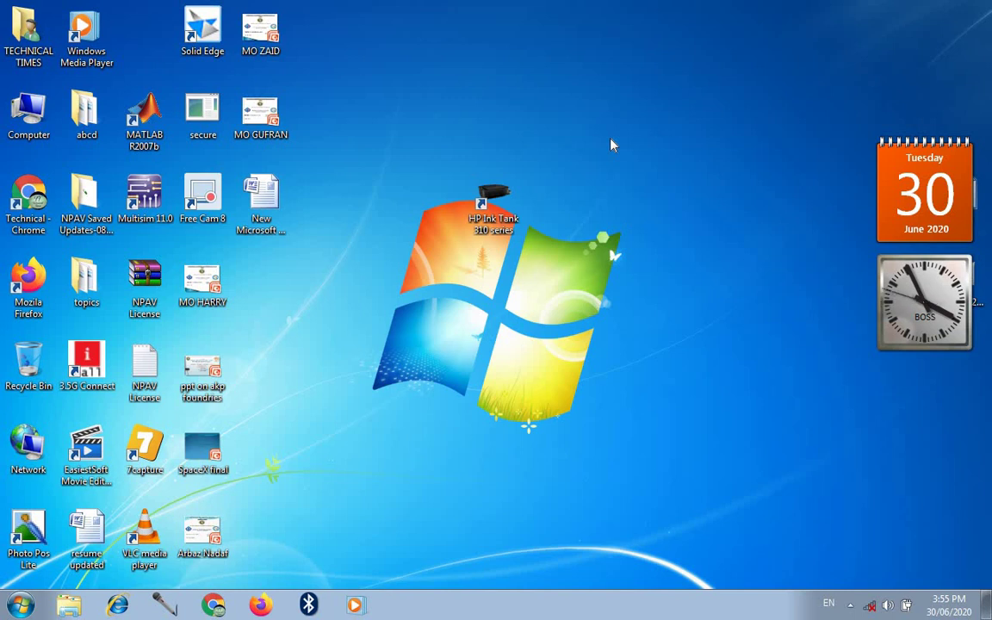
# Open the HP Ink Tank 310 series scan dialog and scan the first page with the Save as PDF shortcut.
pyautogui.doubleClick(497, 220)
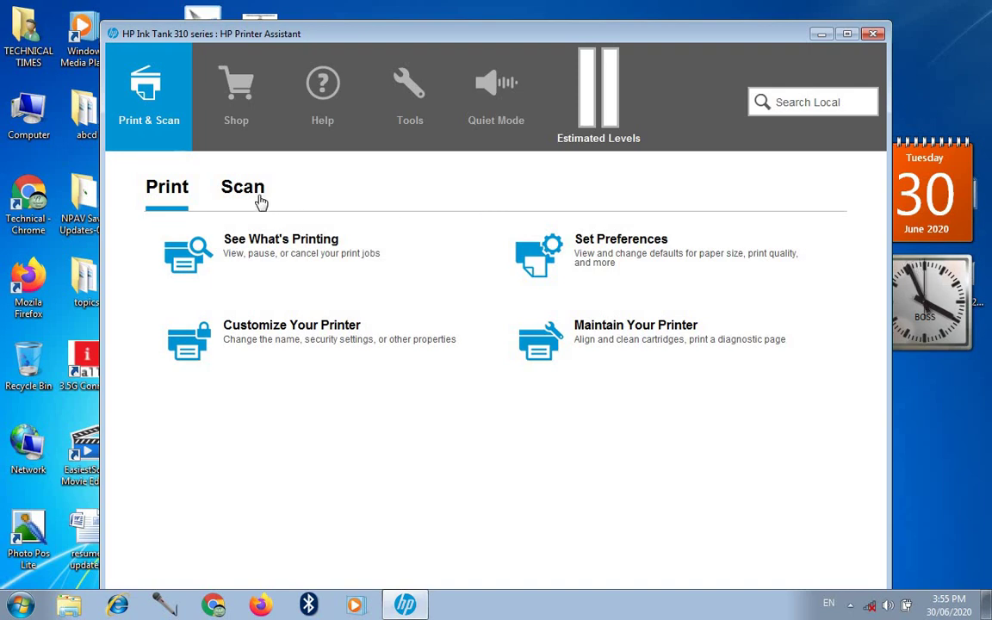
pyautogui.click(261, 202)
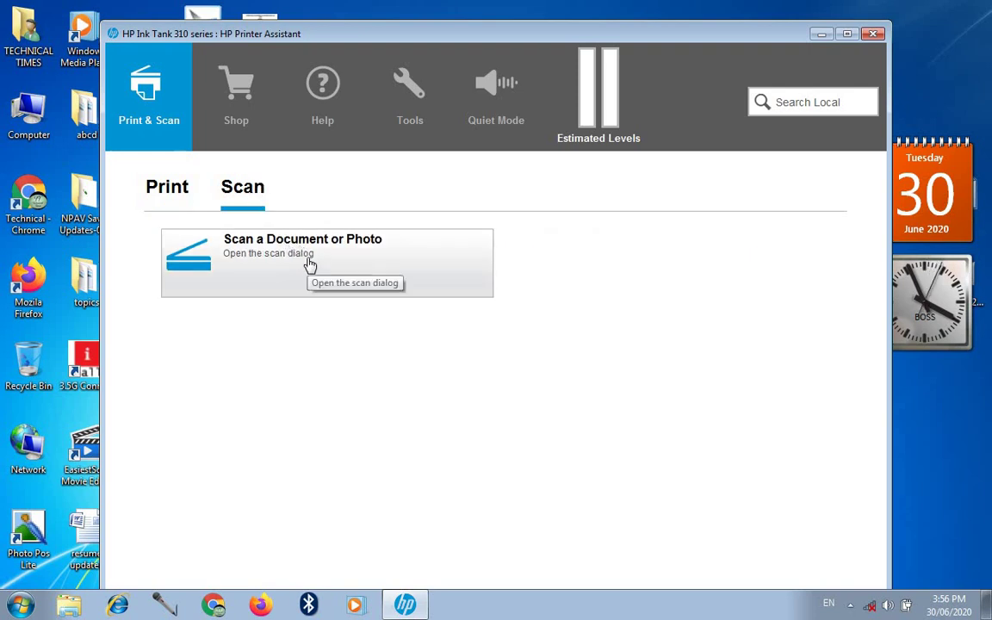
pyautogui.click(336, 261)
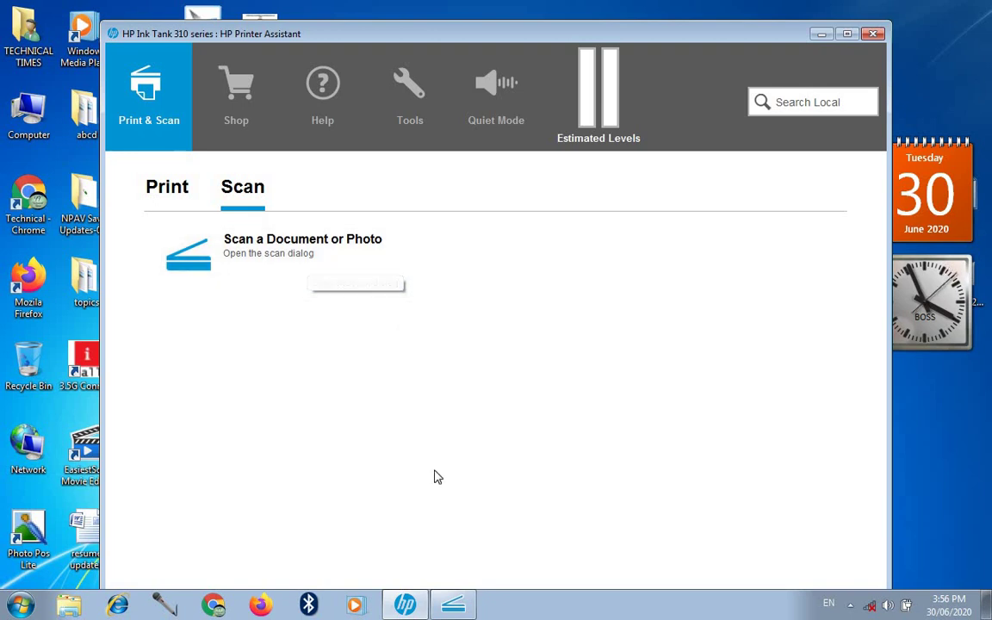
pyautogui.click(455, 607)
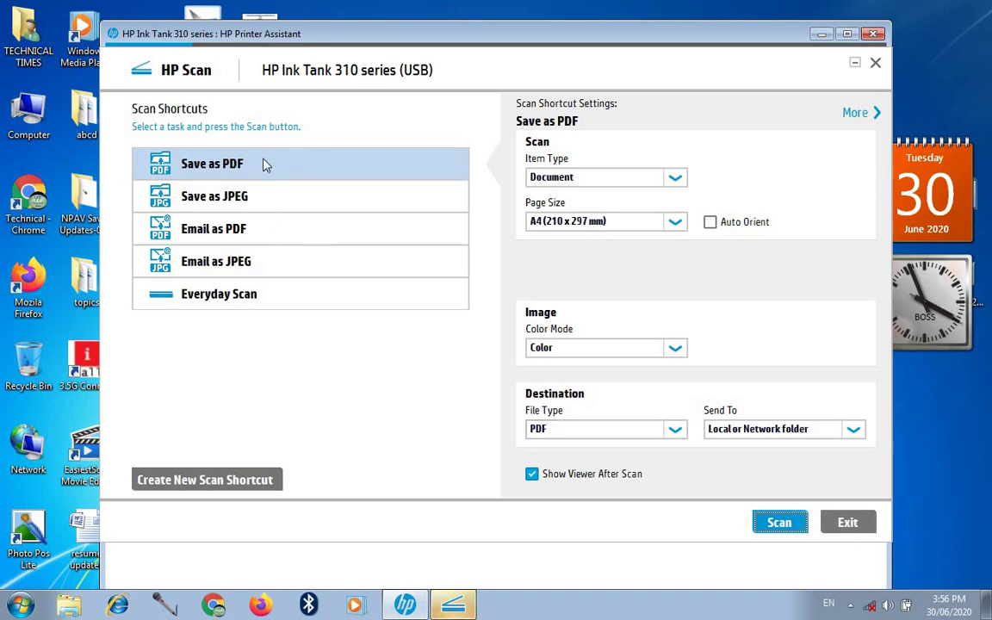
pyautogui.click(784, 525)
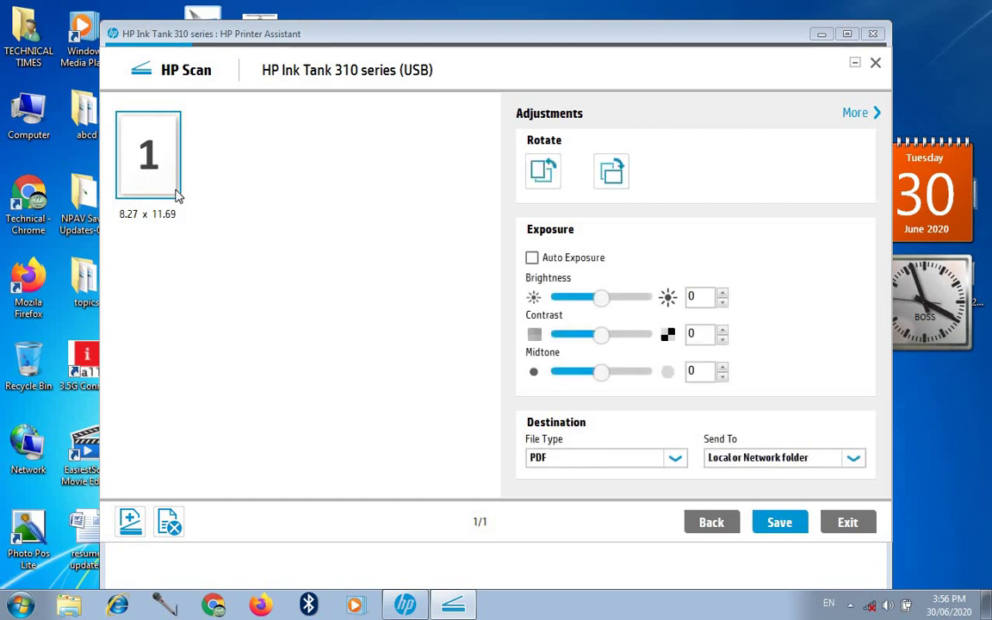
# Try cropping the first scanned page from its lower and upper edges to about 8.27 x 6.66, and undo both crops.
pyautogui.click(152, 169)
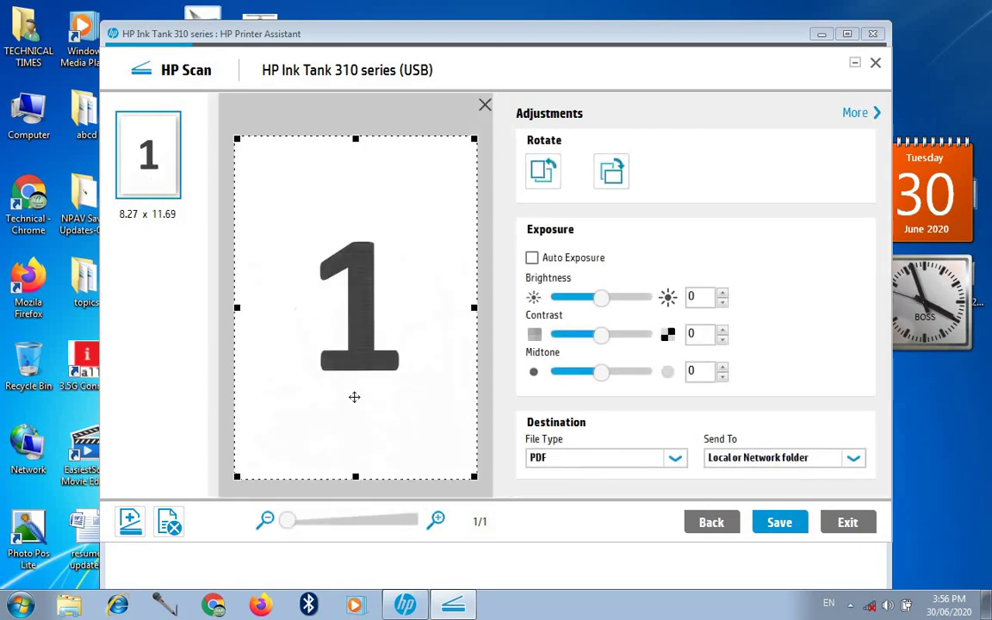
pyautogui.moveTo(356, 479); pyautogui.dragTo(365, 391)
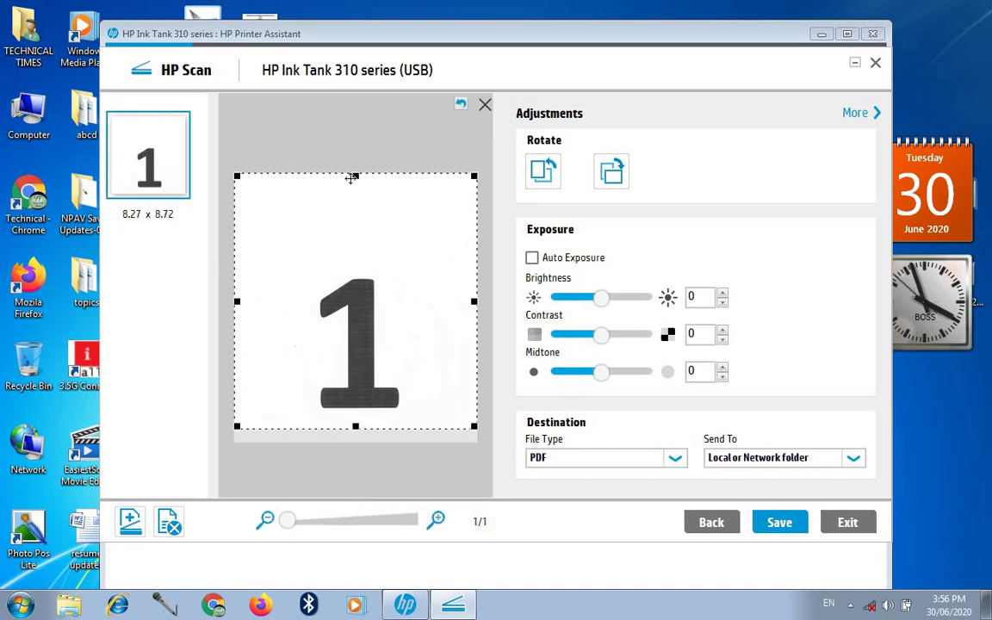
pyautogui.moveTo(355, 176); pyautogui.dragTo(357, 238)
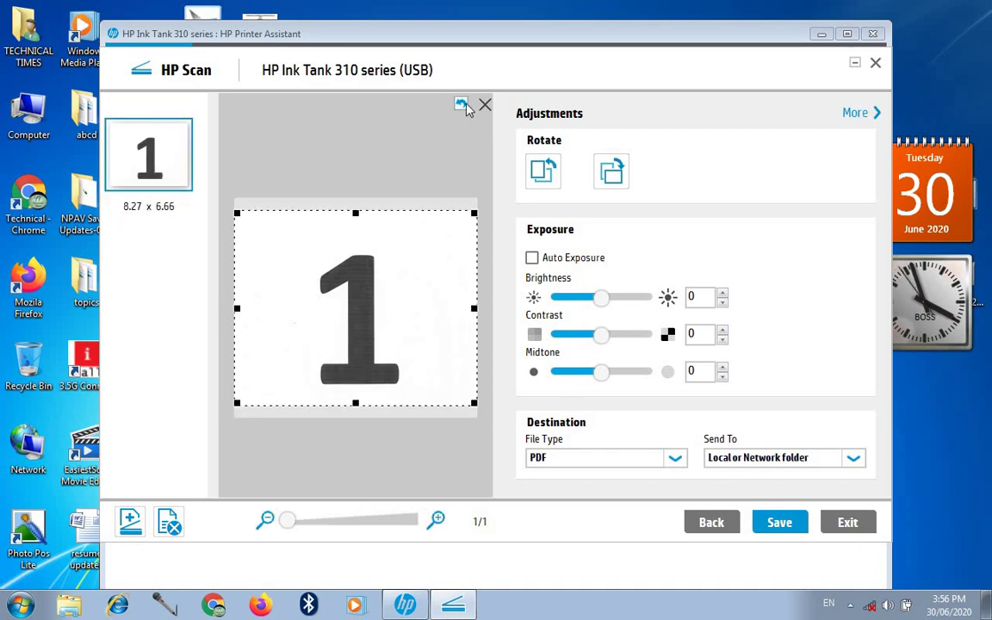
pyautogui.click(462, 104)
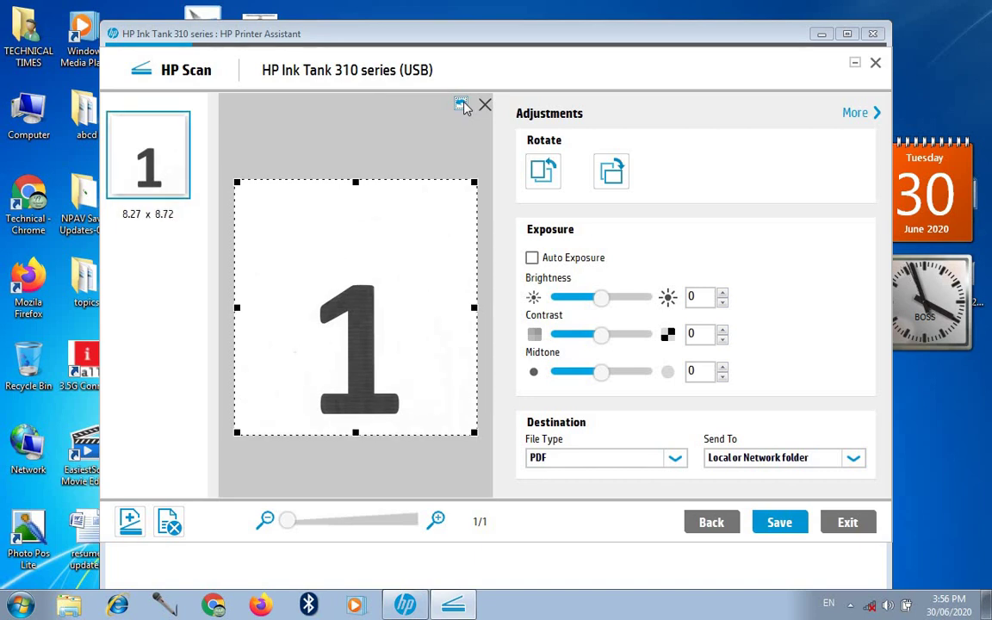
pyautogui.click(462, 104)
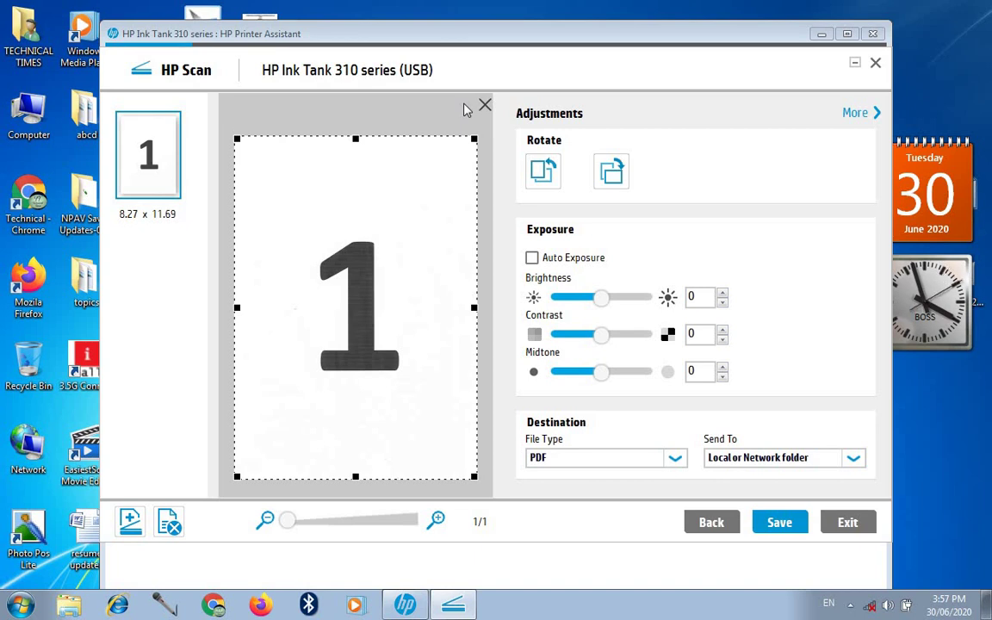
# Add a second page to the scan as an A4 document in Color mode.
pyautogui.click(134, 529)
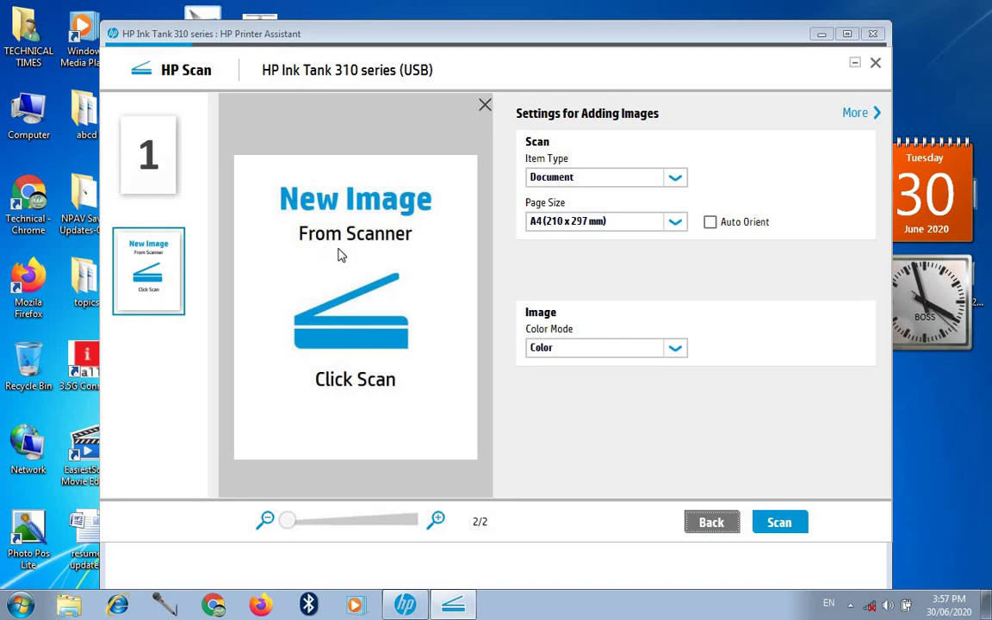
pyautogui.click(652, 178)
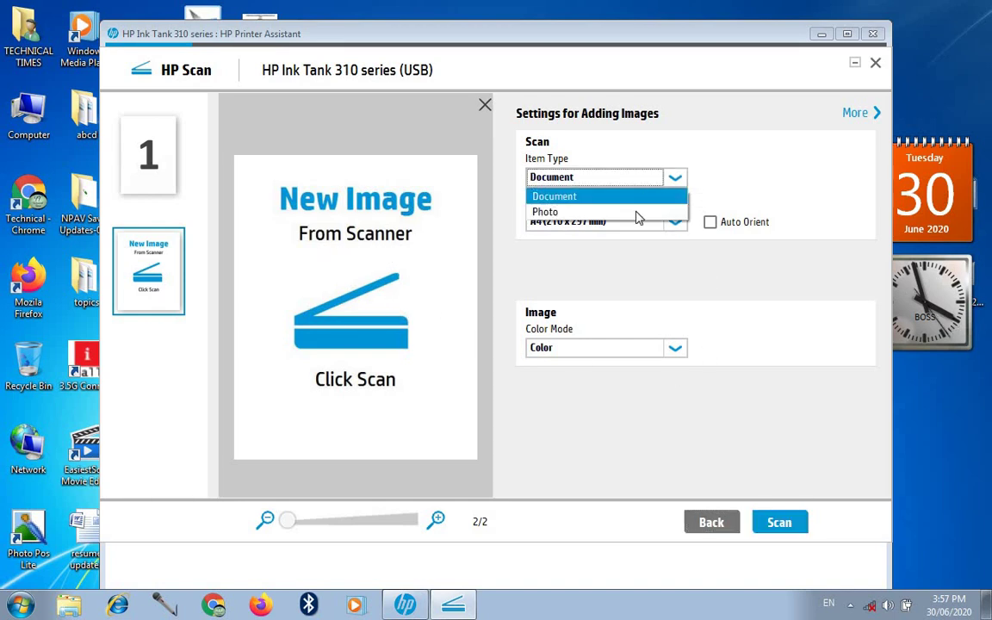
pyautogui.click(659, 178)
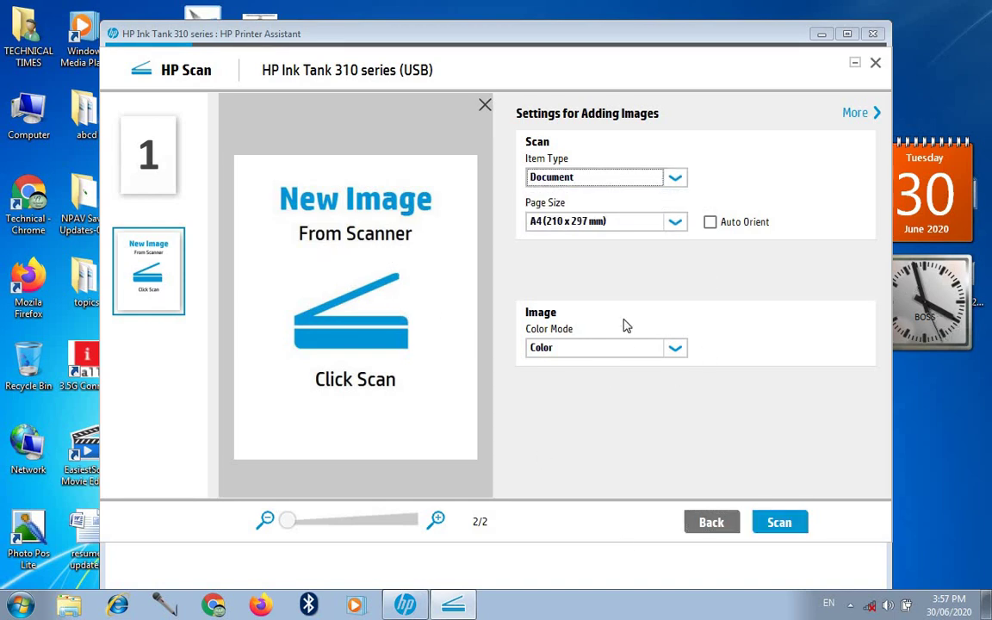
pyautogui.click(633, 359)
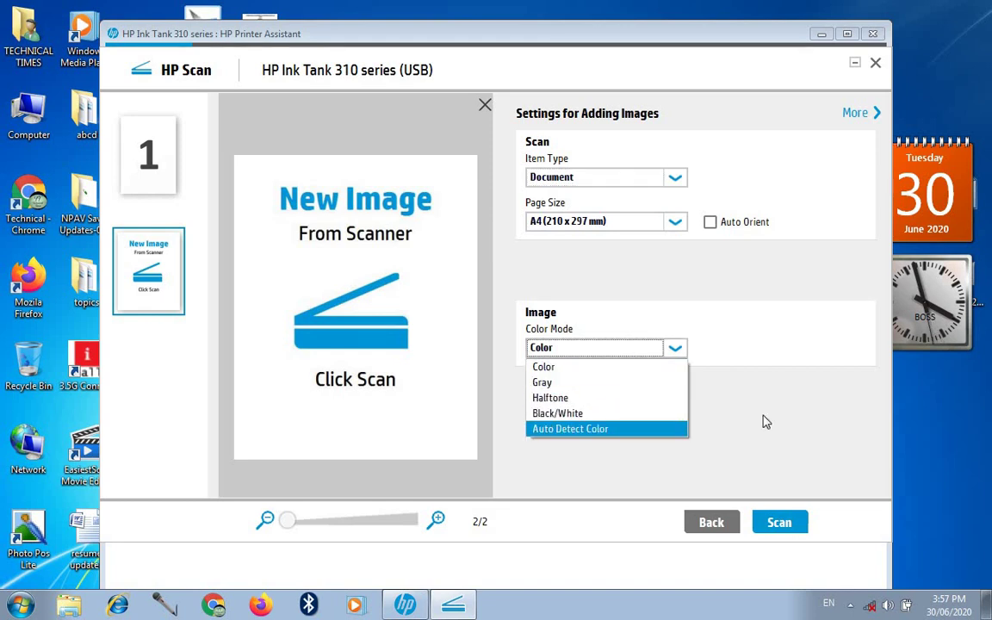
pyautogui.click(729, 411)
pyautogui.click(784, 522)
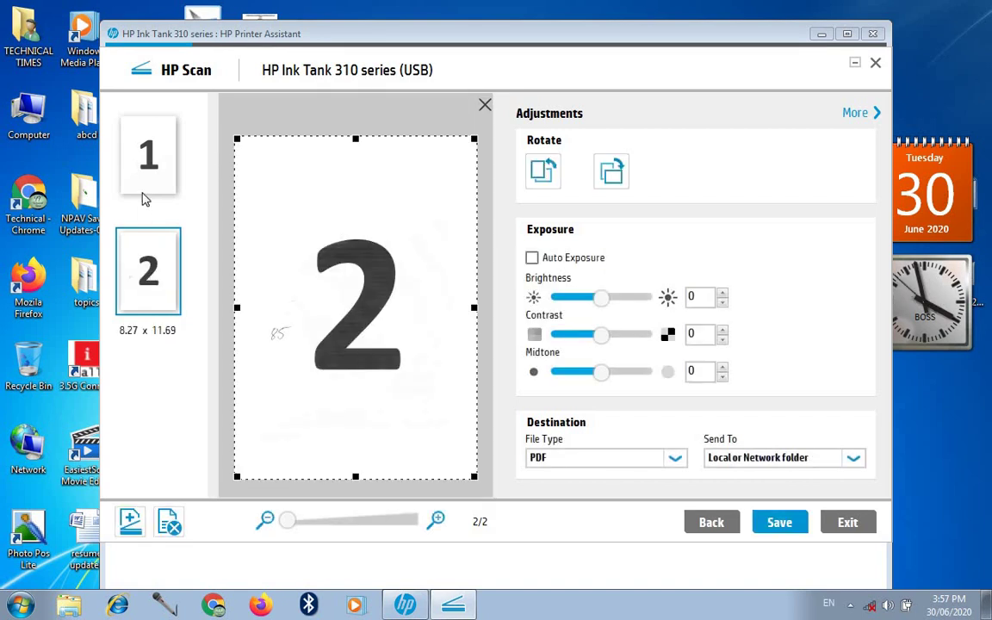
# Preview the two scanned pages in turn.
pyautogui.click(150, 160)
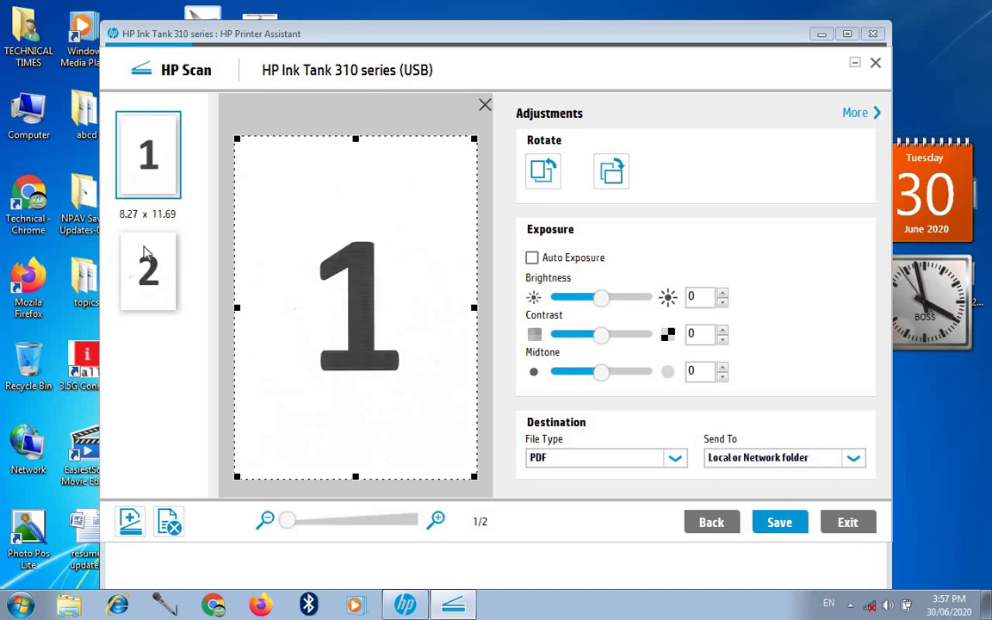
pyautogui.click(147, 274)
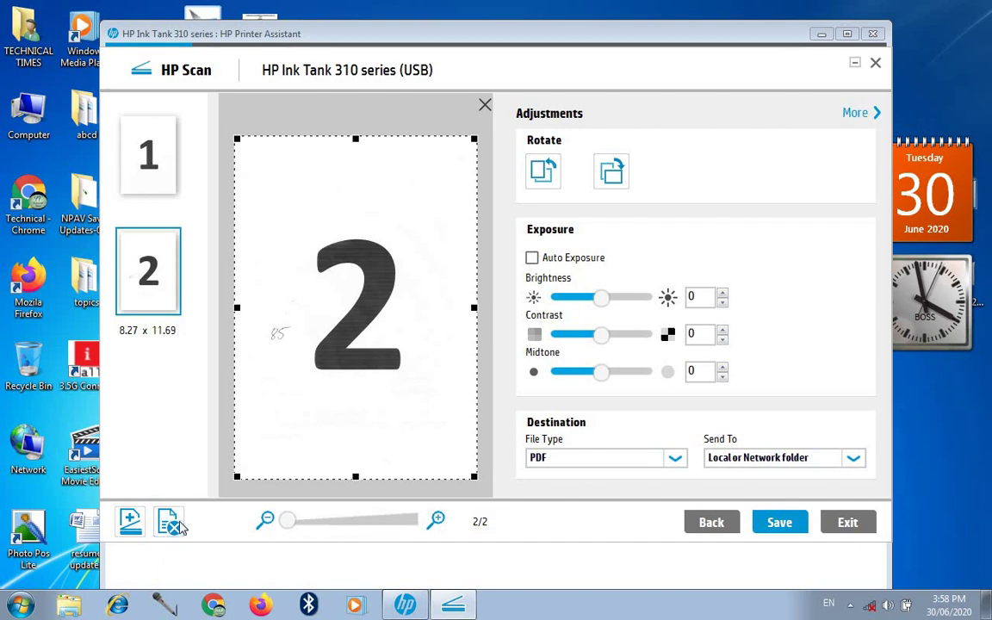
pyautogui.click(149, 164)
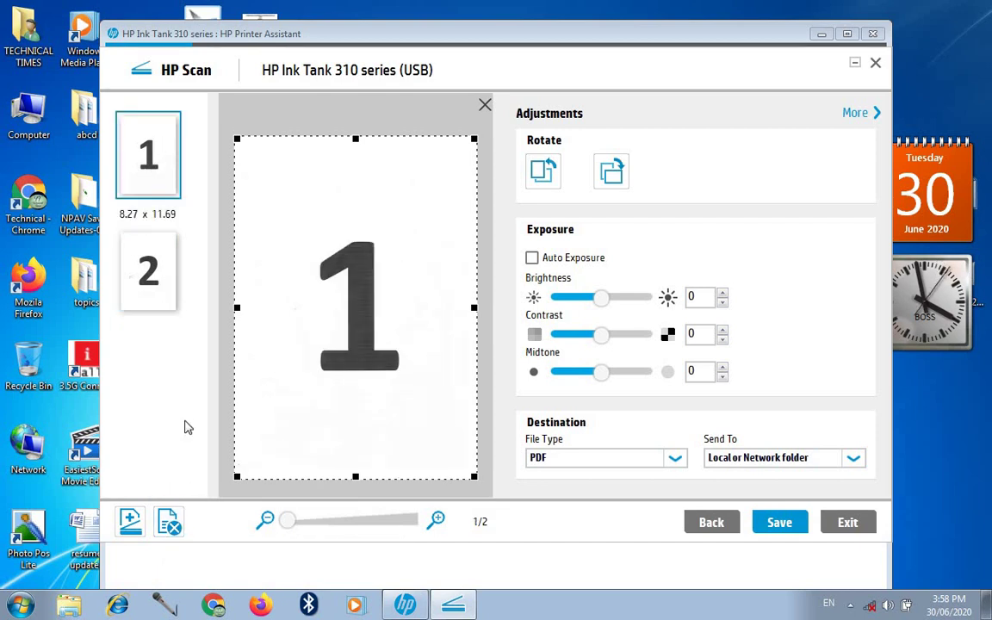
pyautogui.click(155, 284)
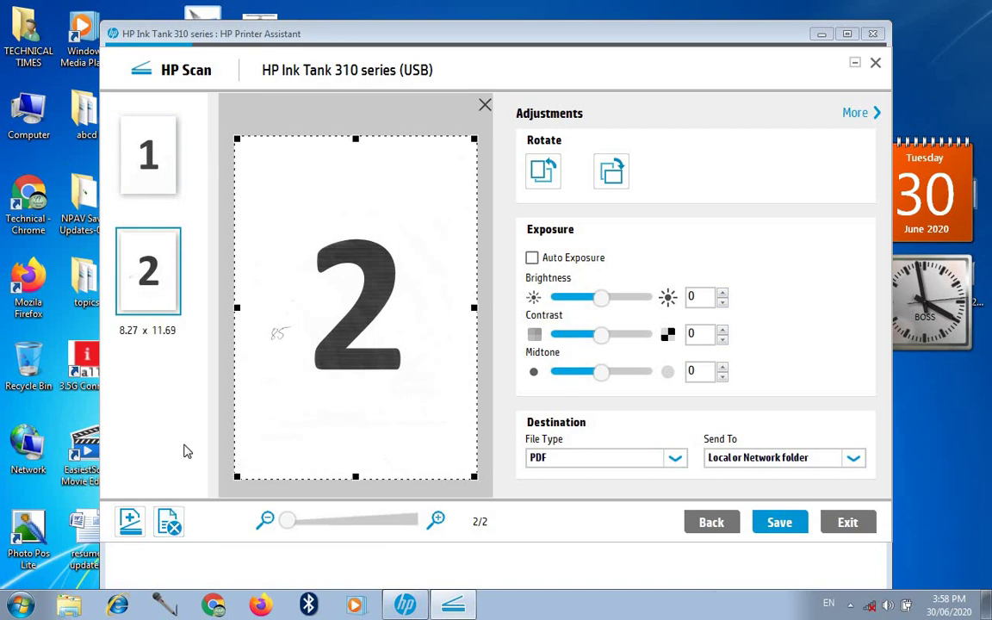
pyautogui.click(129, 521)
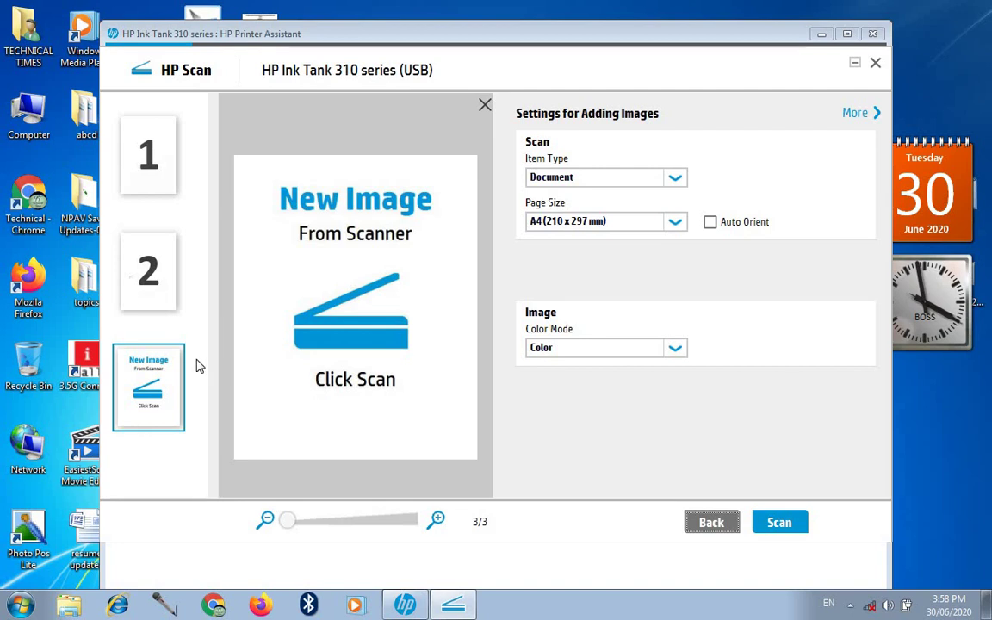
pyautogui.click(713, 532)
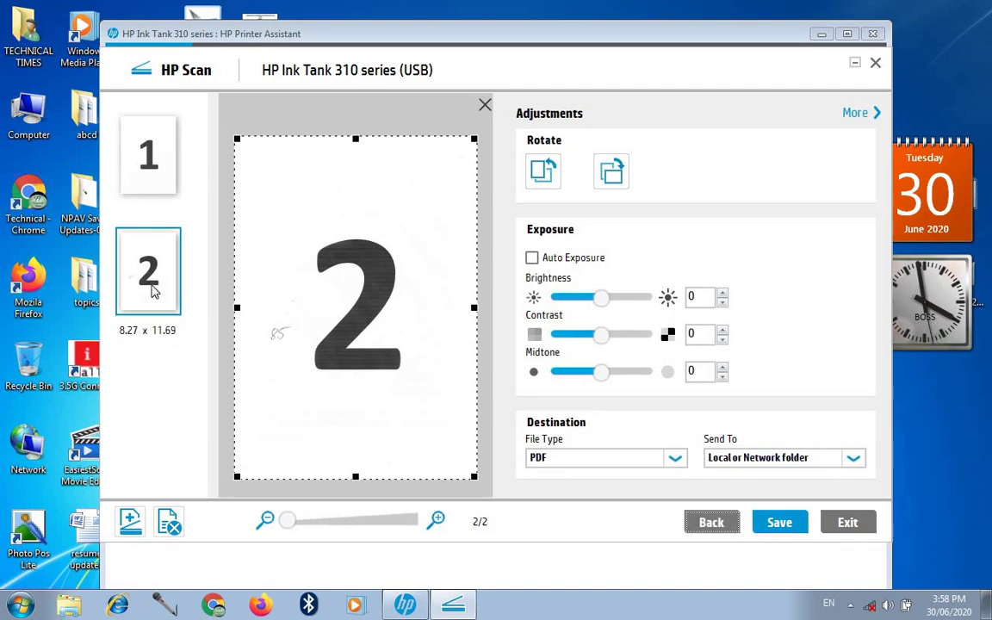
pyautogui.click(132, 523)
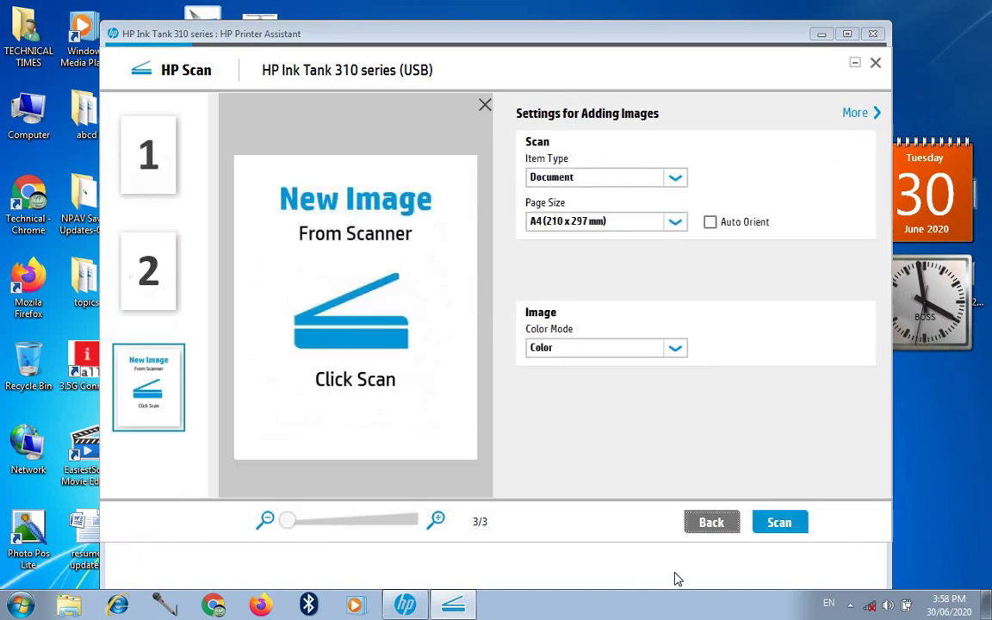
pyautogui.click(172, 263)
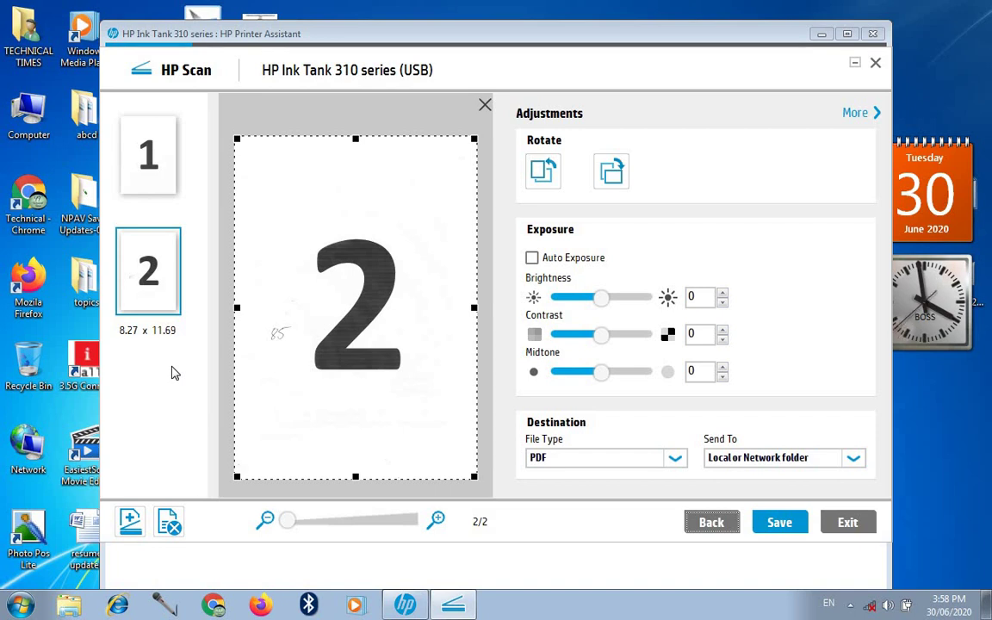
# Save both scanned pages to the Desktop as a single PDF named "one pdf".
pyautogui.click(783, 525)
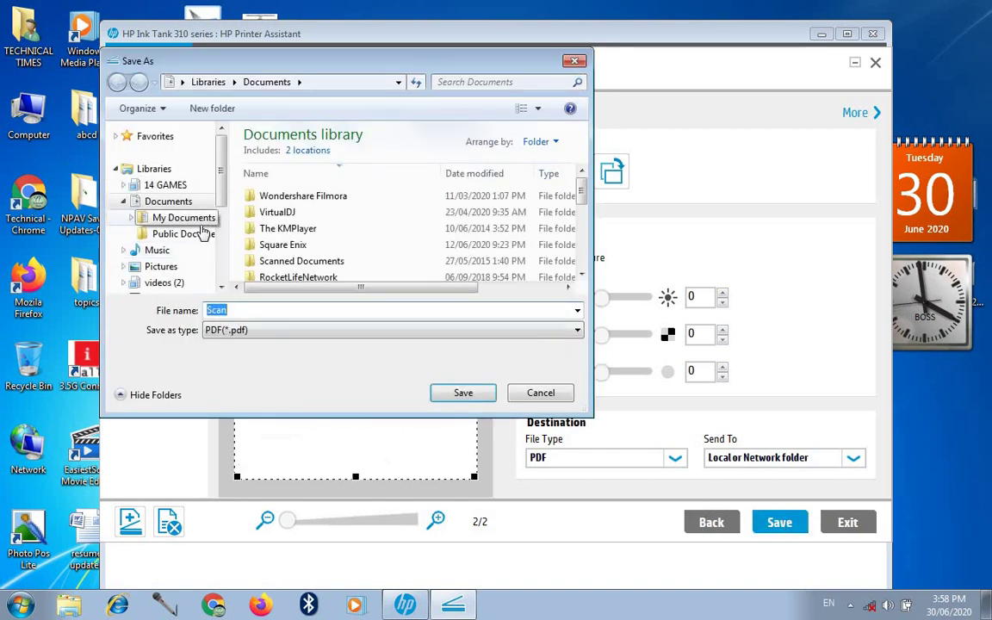
pyautogui.scroll(-3, 207, 237)
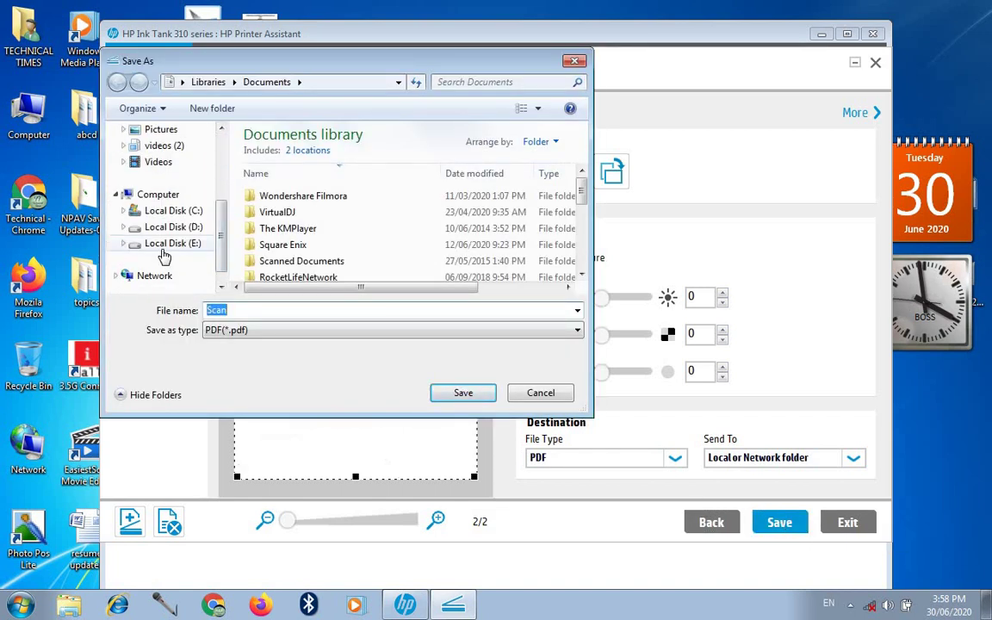
pyautogui.moveTo(223, 235); pyautogui.dragTo(219, 148)
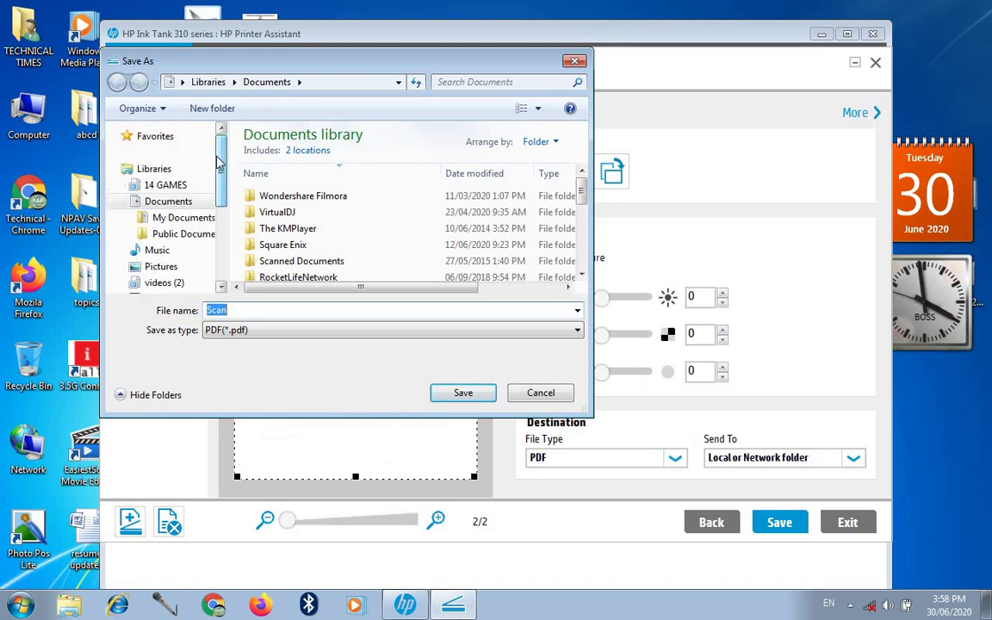
pyautogui.click(182, 169)
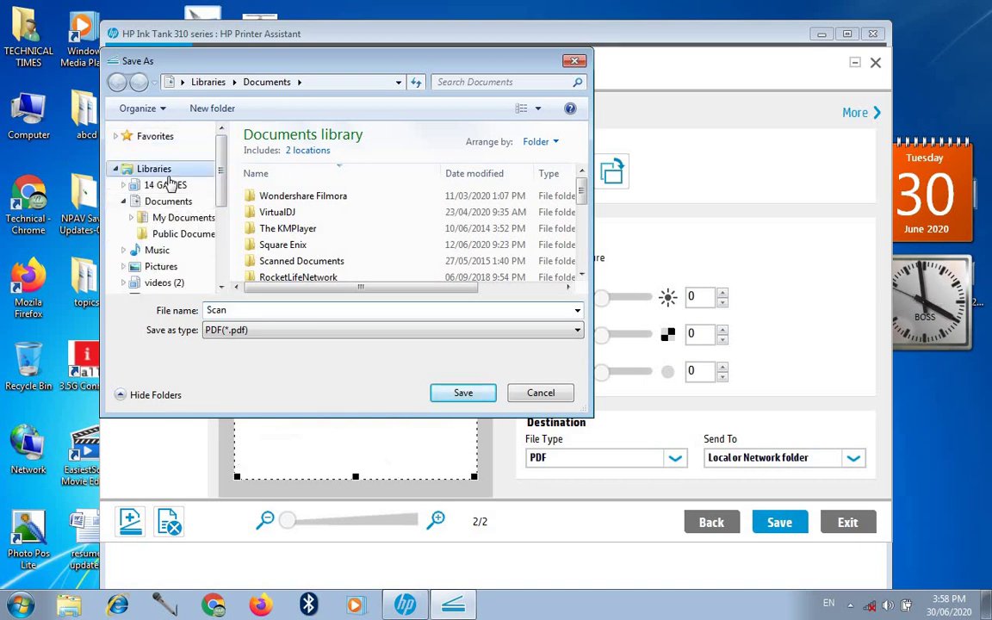
pyautogui.click(140, 137)
pyautogui.doubleClick(314, 148)
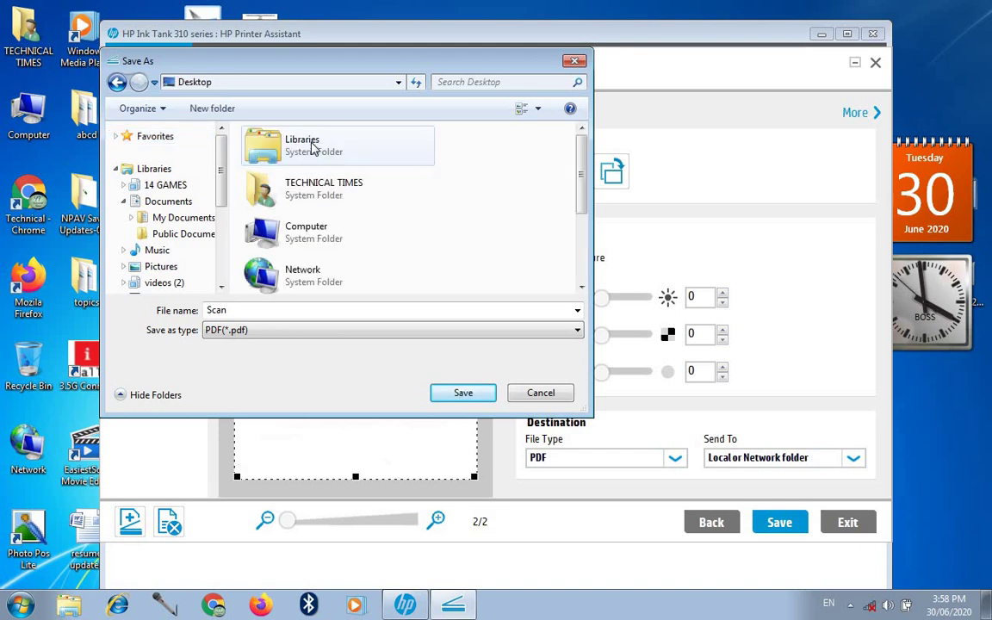
pyautogui.click(267, 313)
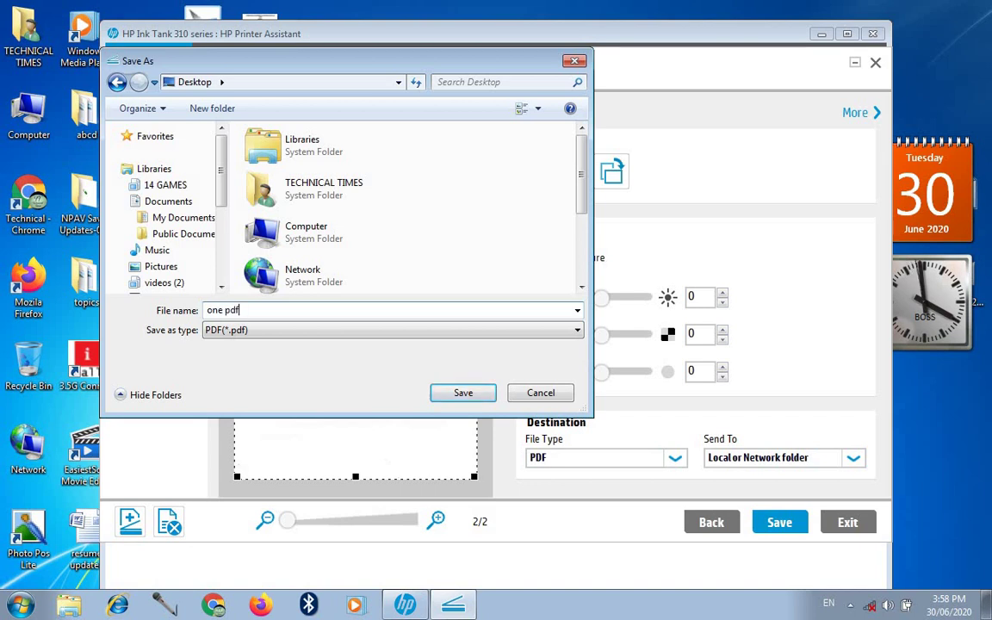
pyautogui.click(464, 394)
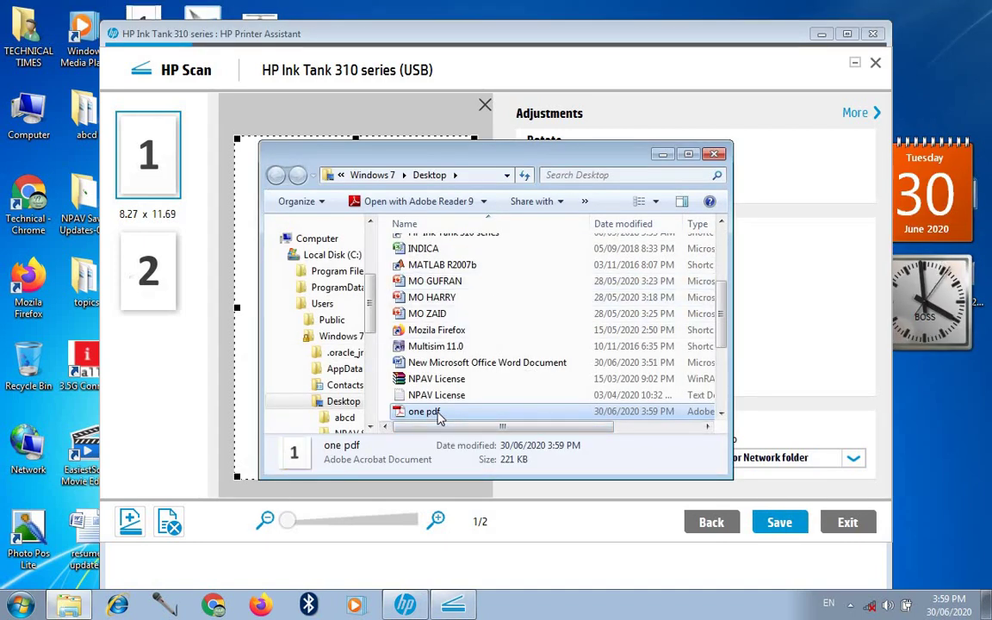
# Open the saved "one pdf" file in Adobe Reader and look through both of its pages.
pyautogui.scroll(-3, 436, 412)
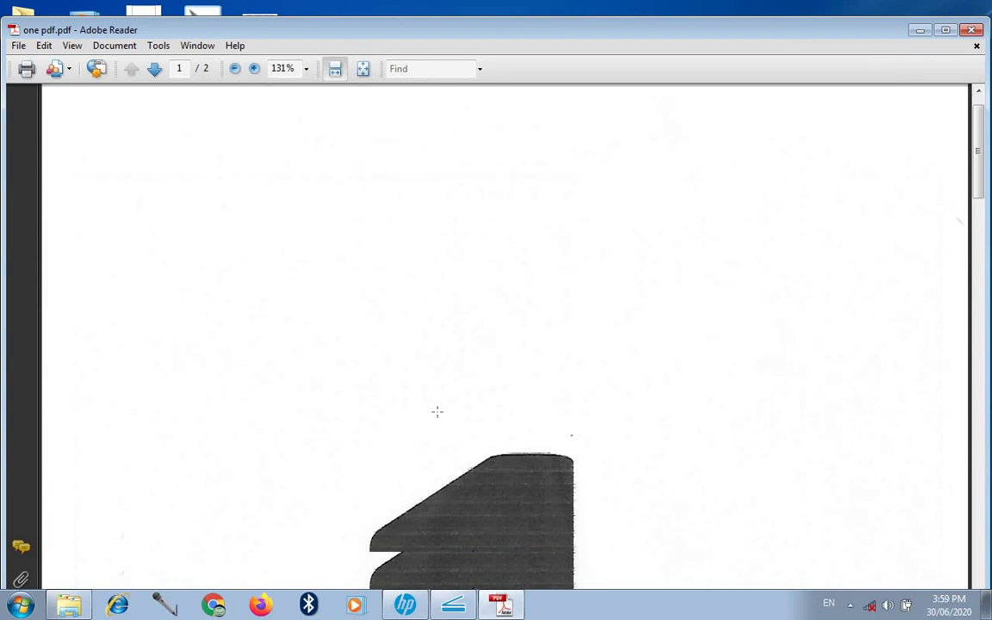
pyautogui.scroll(-10, 437, 411)
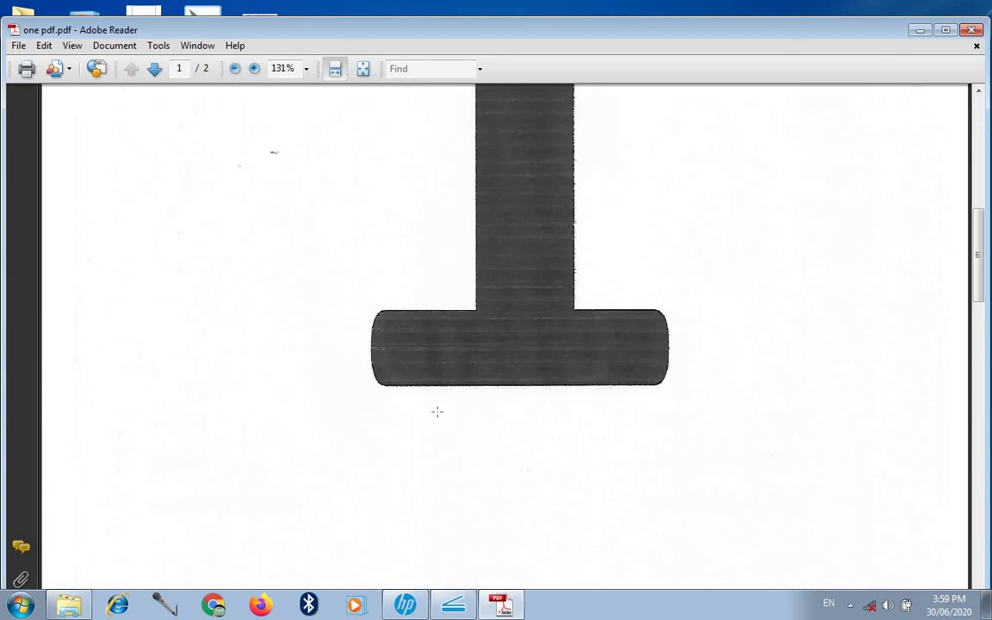
pyautogui.scroll(-10, 437, 412)
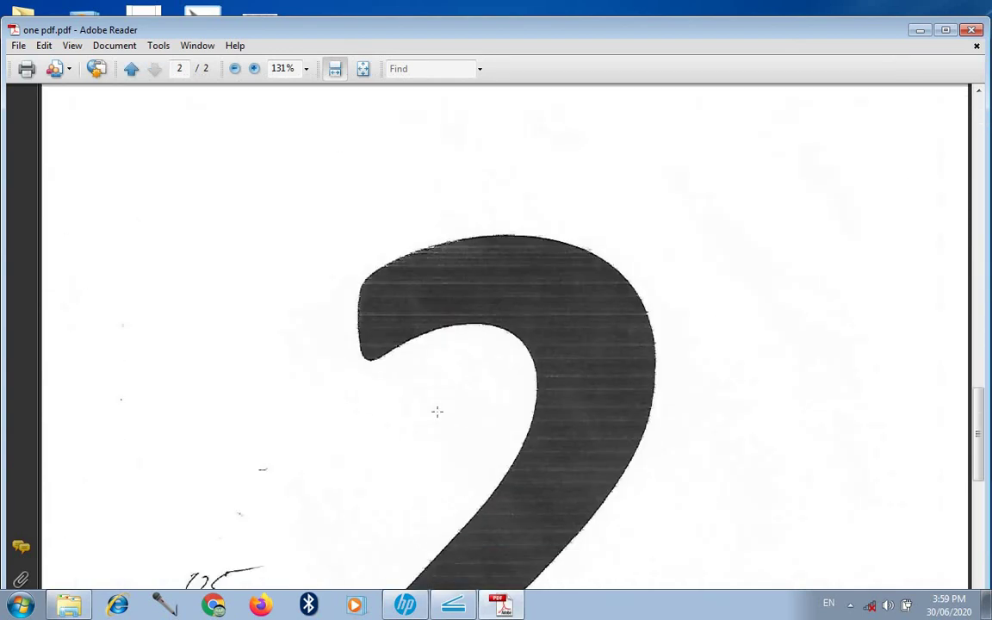
pyautogui.scroll(-5, 437, 412)
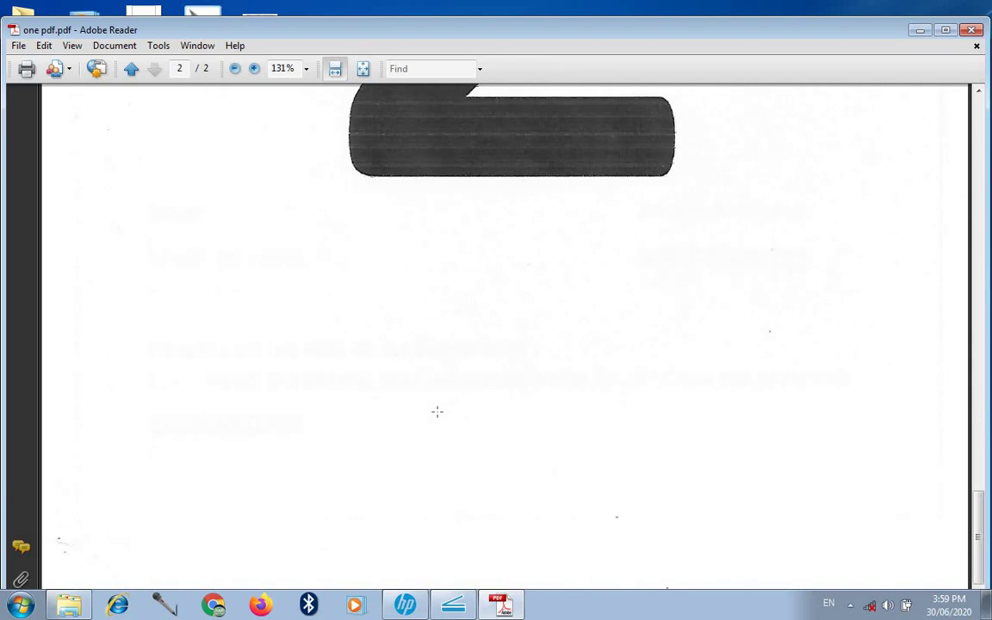
pyautogui.scroll(3, 502, 409)
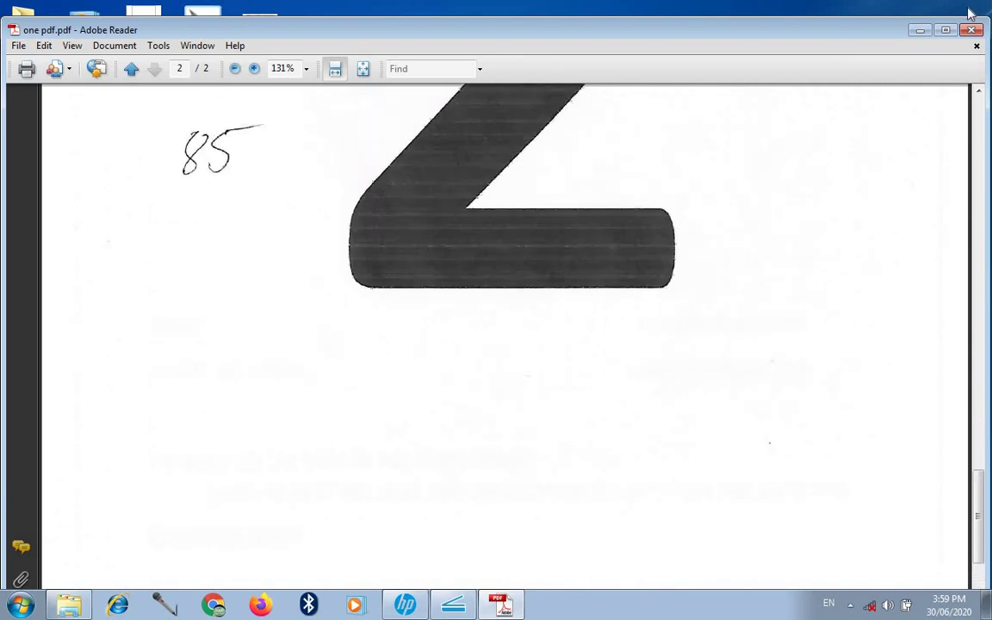
# Maximize the "one pdf" document, look over its second page and close it.
pyautogui.click(945, 30)
pyautogui.scroll(6, 791, 248)
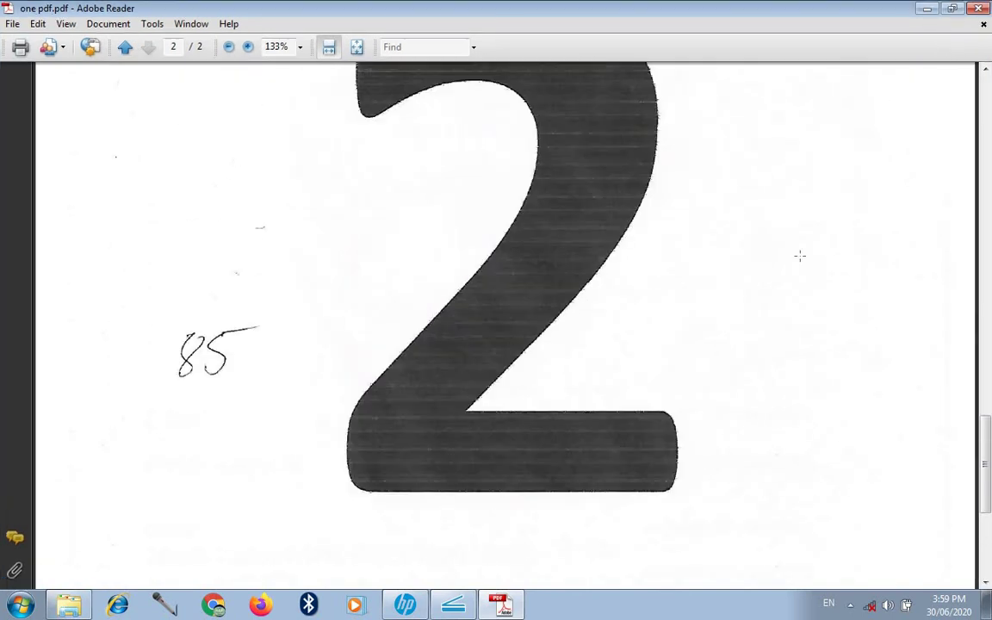
pyautogui.click(979, 8)
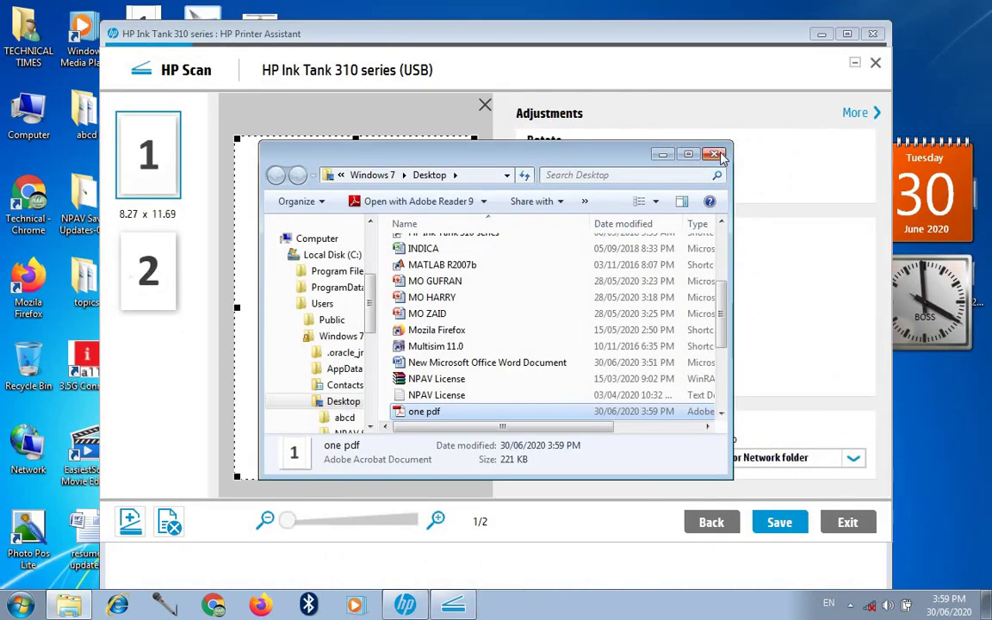
# Close the Desktop folder window, minimize the HP windows and move the "one pdf" file to an empty area above the printer shortcut.
pyautogui.click(716, 154)
pyautogui.click(821, 33)
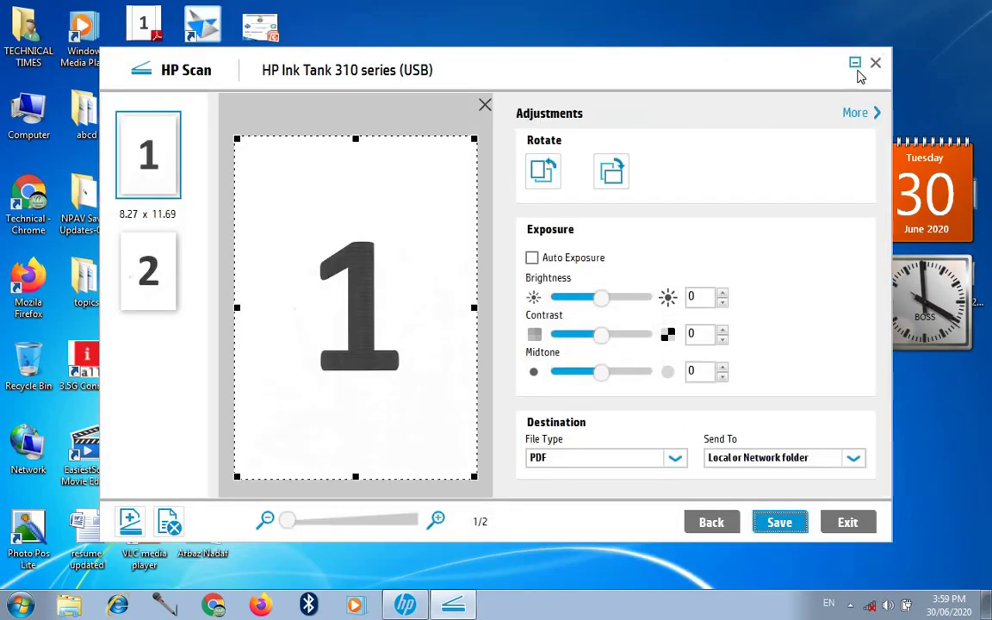
pyautogui.click(874, 64)
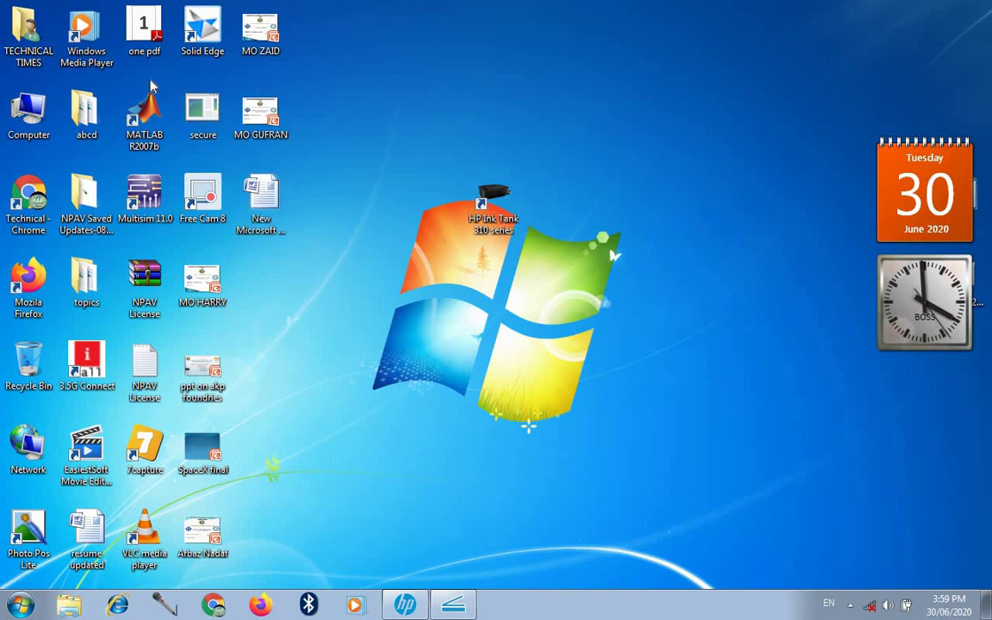
pyautogui.moveTo(143, 31); pyautogui.dragTo(617, 105)
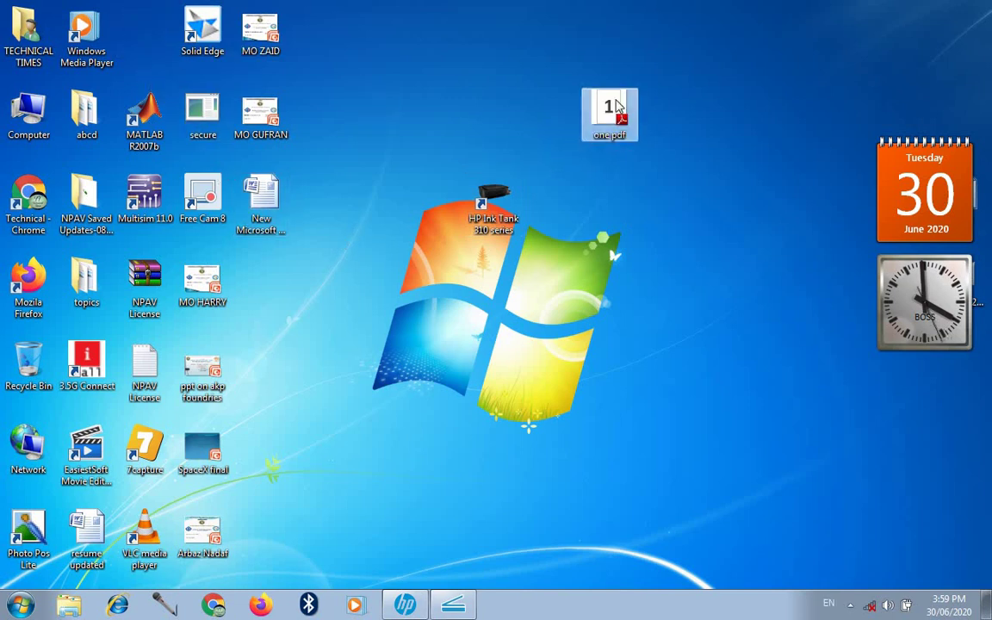
# Open "one pdf" from the desktop in Adobe Reader, look through both scanned pages and close the document.
pyautogui.doubleClick(613, 108)
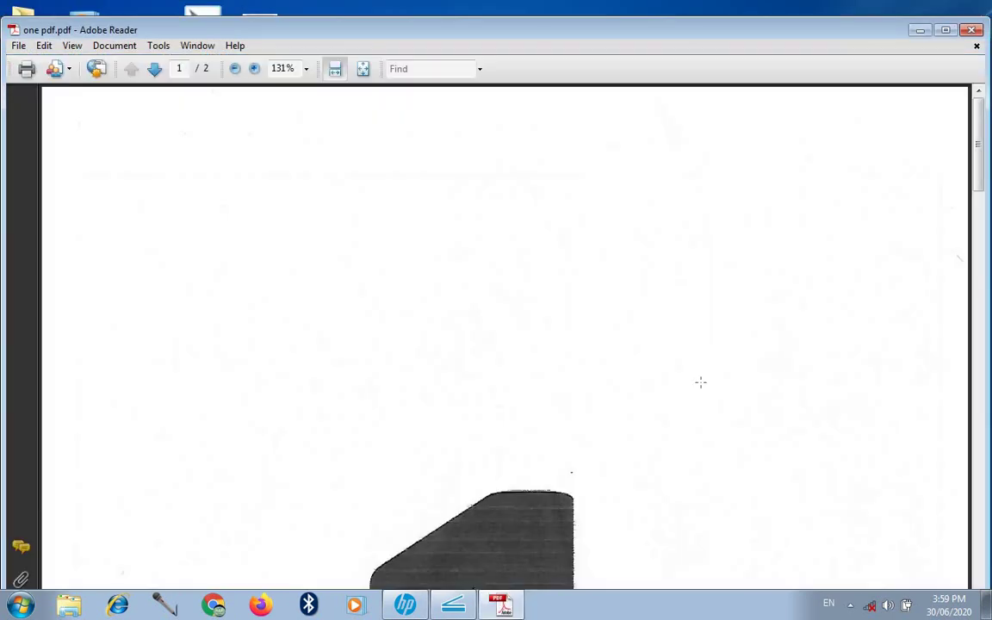
pyautogui.scroll(-15, 700, 382)
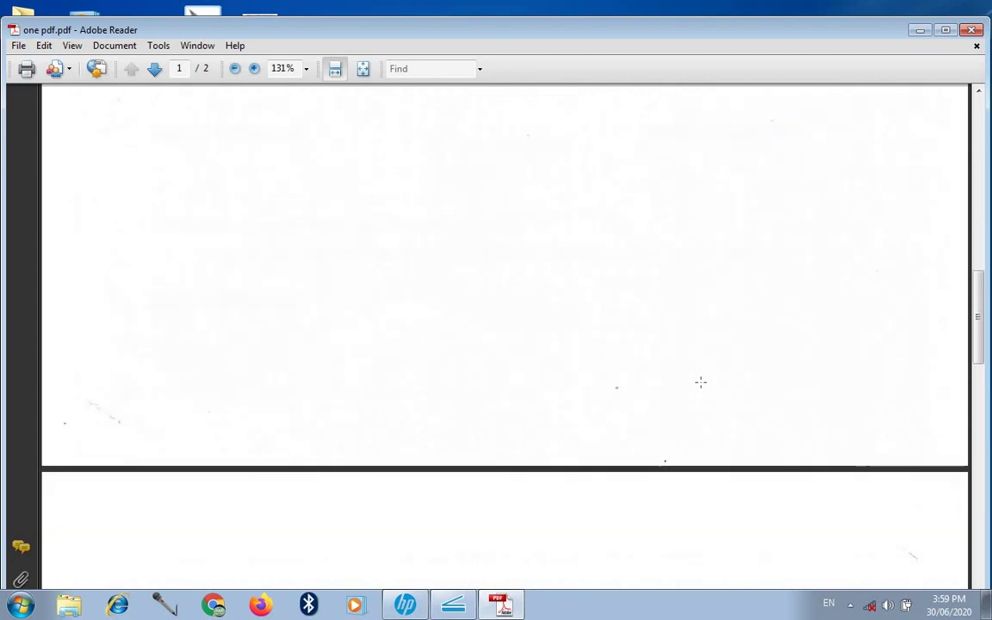
pyautogui.scroll(-5, 701, 382)
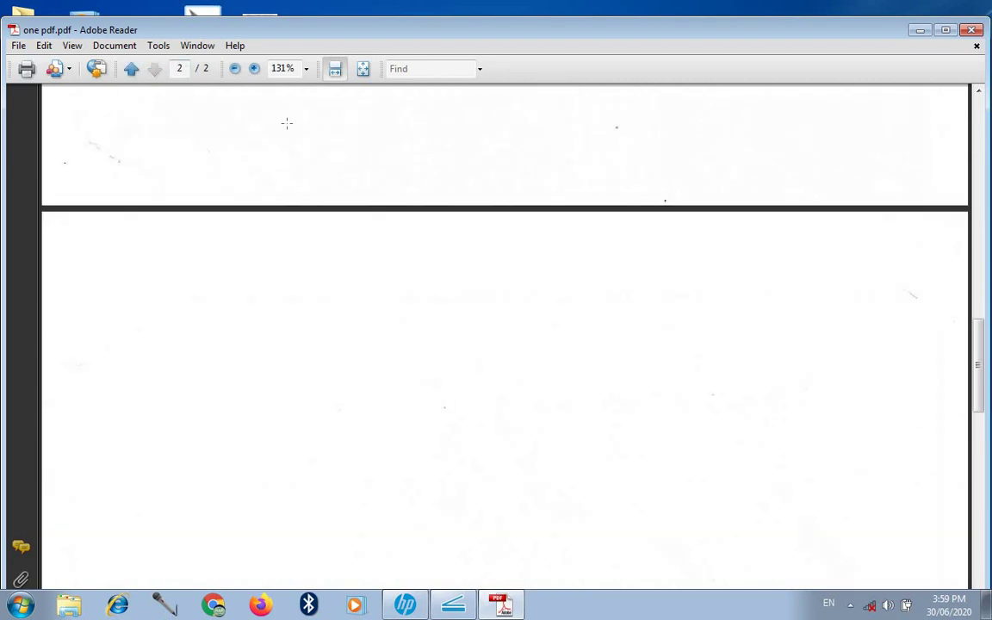
pyautogui.scroll(-7, 437, 239)
pyautogui.scroll(6, 286, 310)
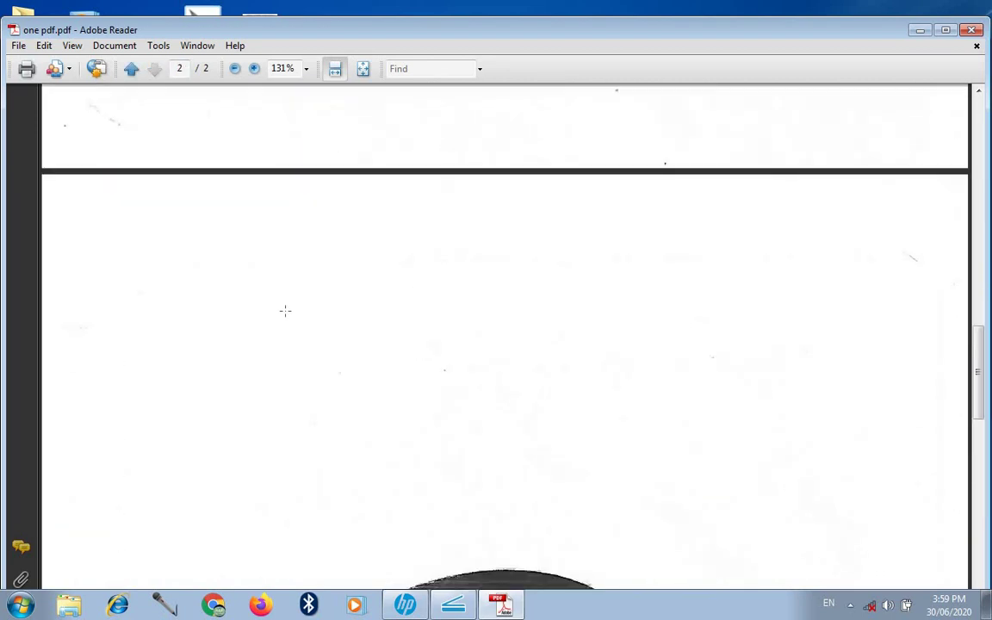
pyautogui.scroll(10, 286, 310)
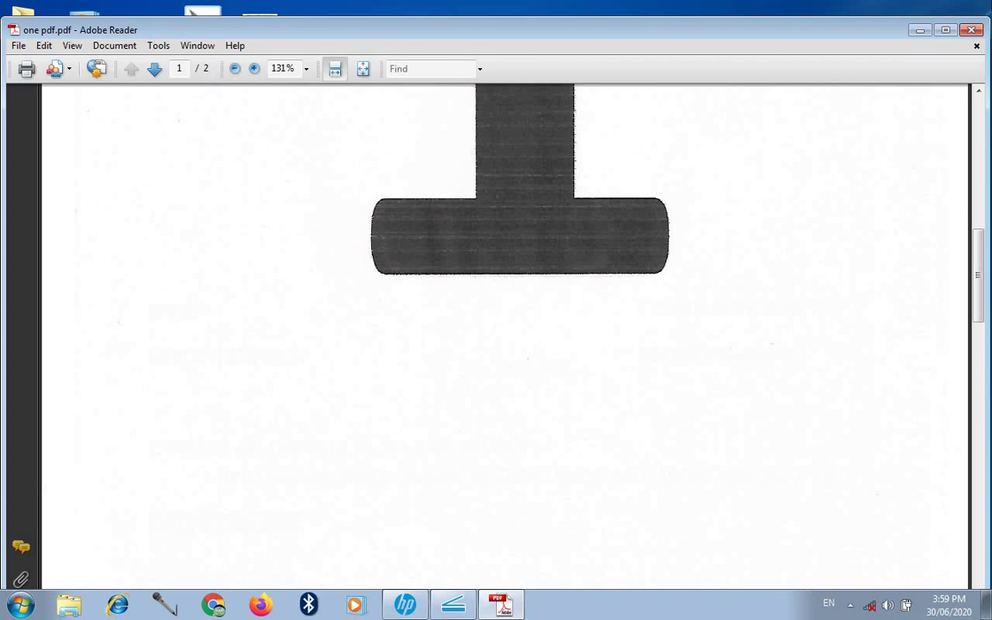
pyautogui.hotkey('alt', 'F4')
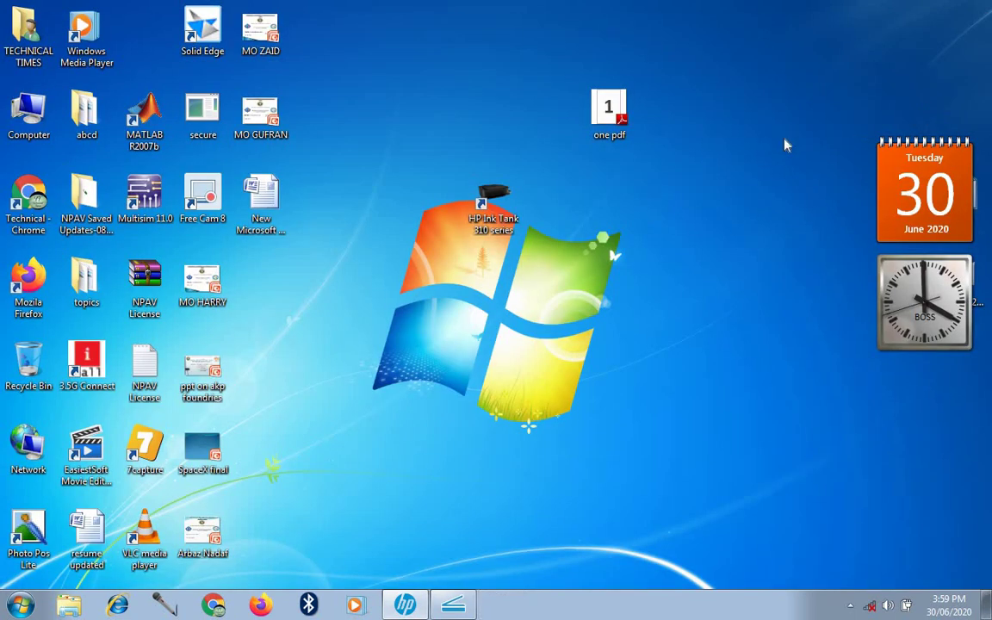